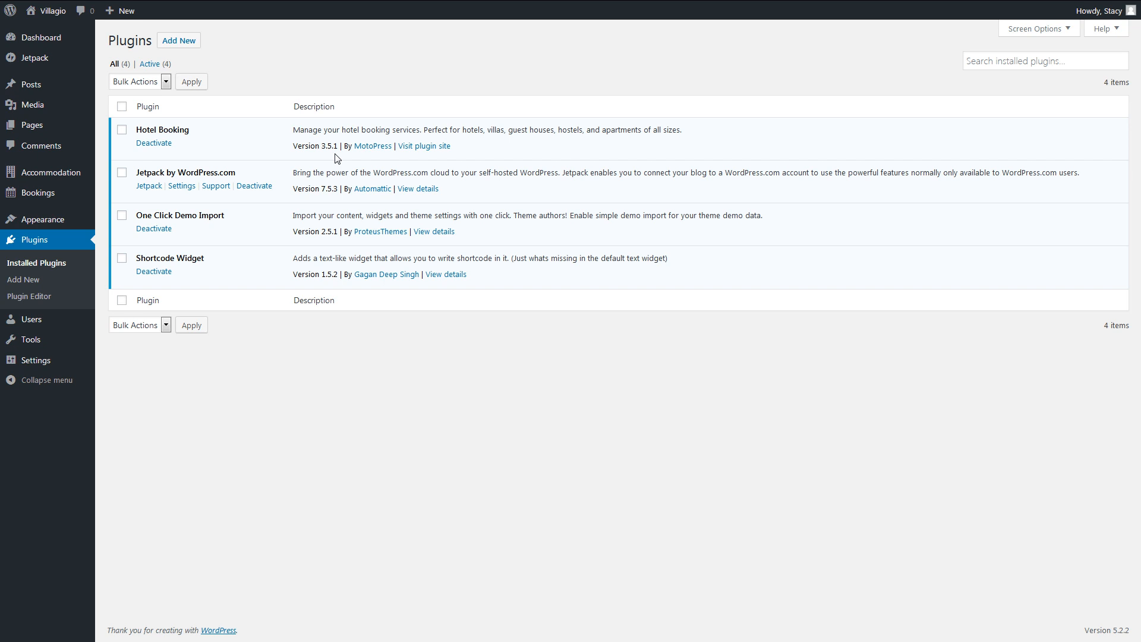
Step: Open the booking reports page, review the list of all bookings, and return to the export report
{"action": "mouse_move", "coordinate": [80, 193]}
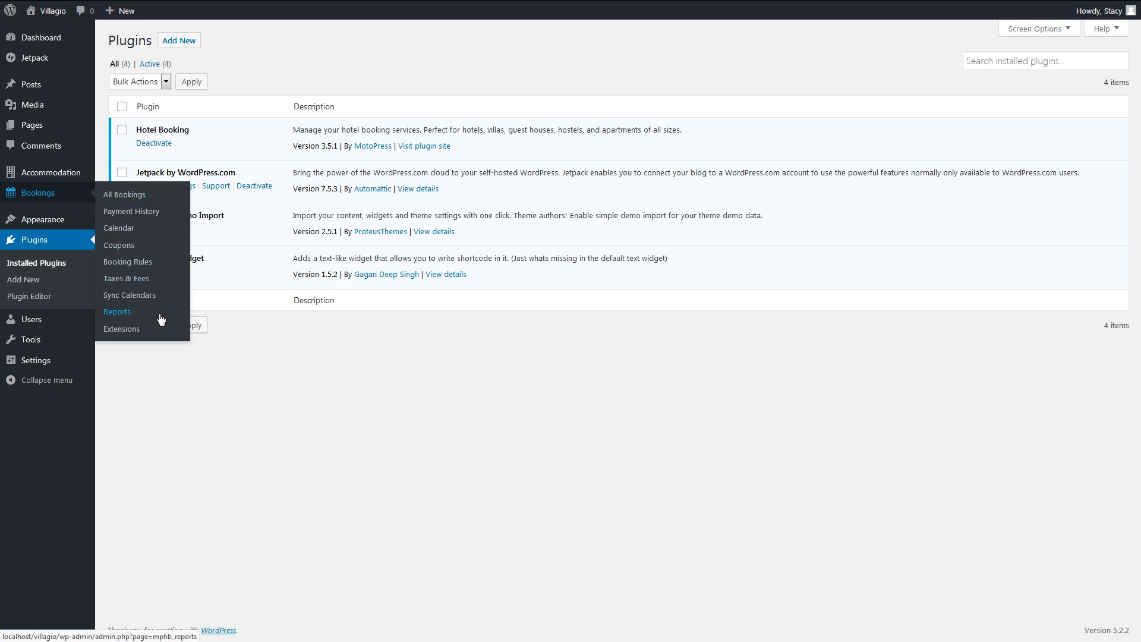
{"action": "left_click", "coordinate": [117, 312]}
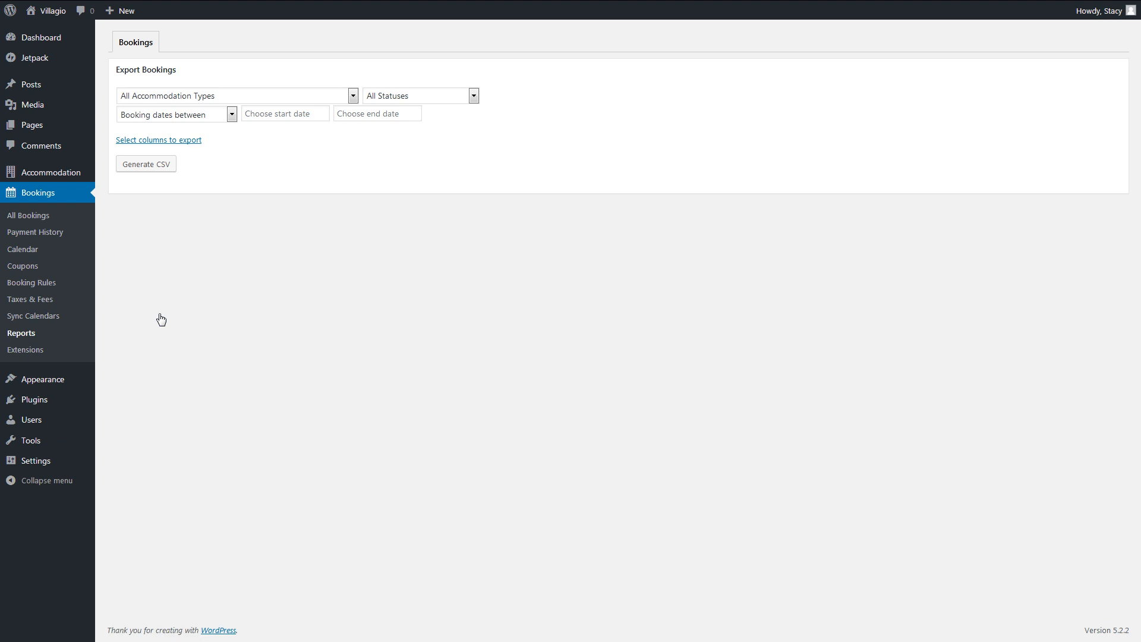
{"action": "left_click", "coordinate": [69, 222]}
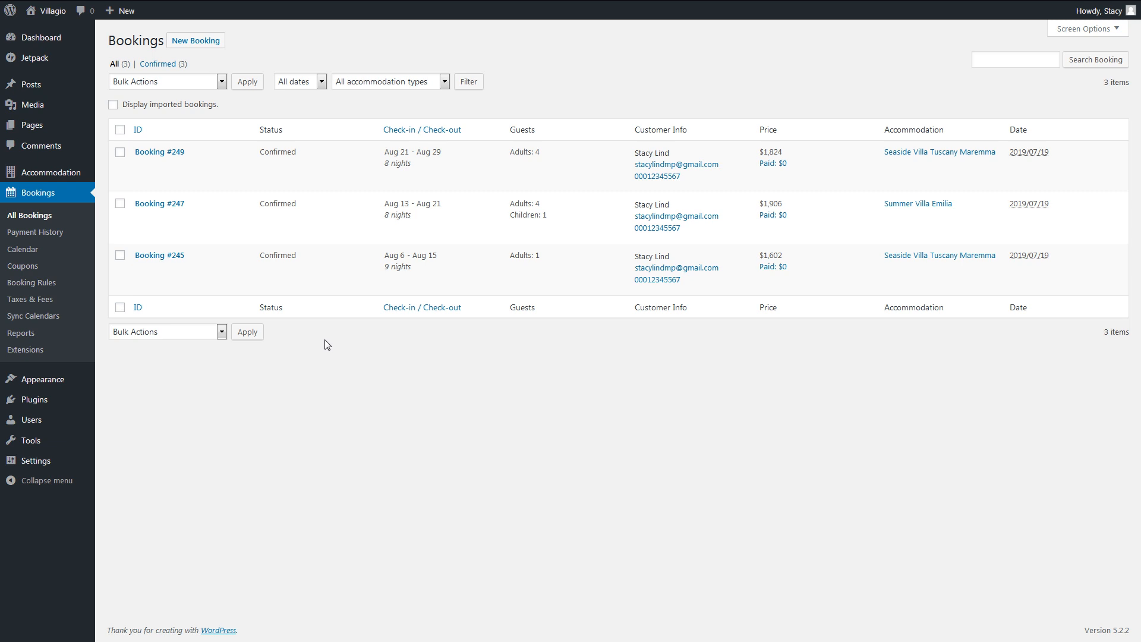
{"action": "left_click", "coordinate": [70, 336]}
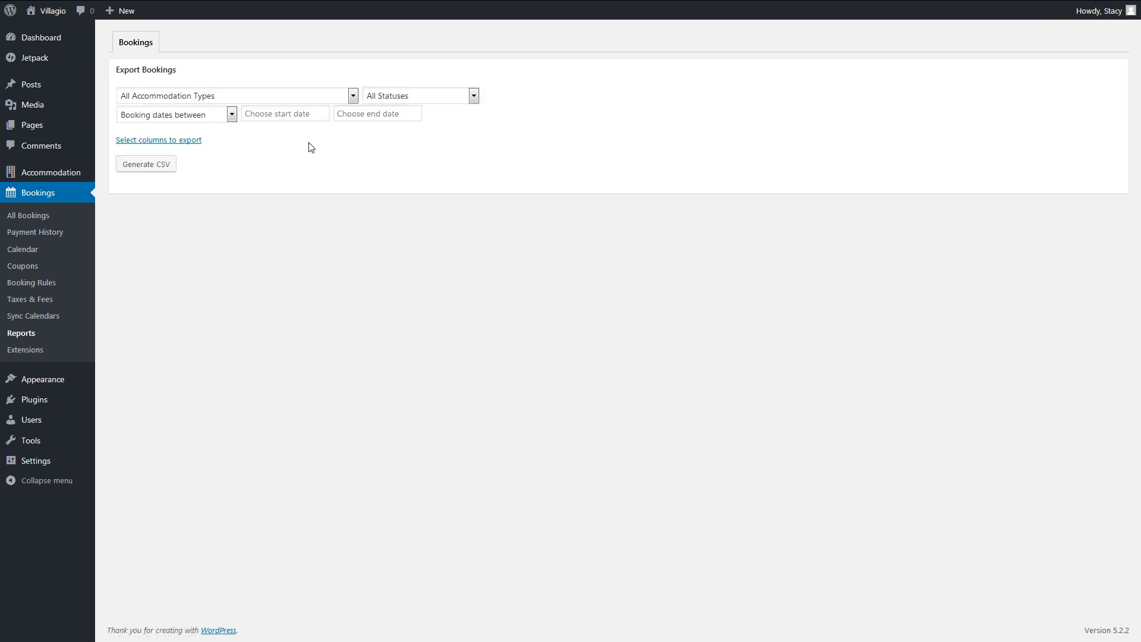
Step: Filter the booking export by the Summer Villa Emilia accommodation type and the Confirmed status
{"action": "left_click", "coordinate": [331, 96]}
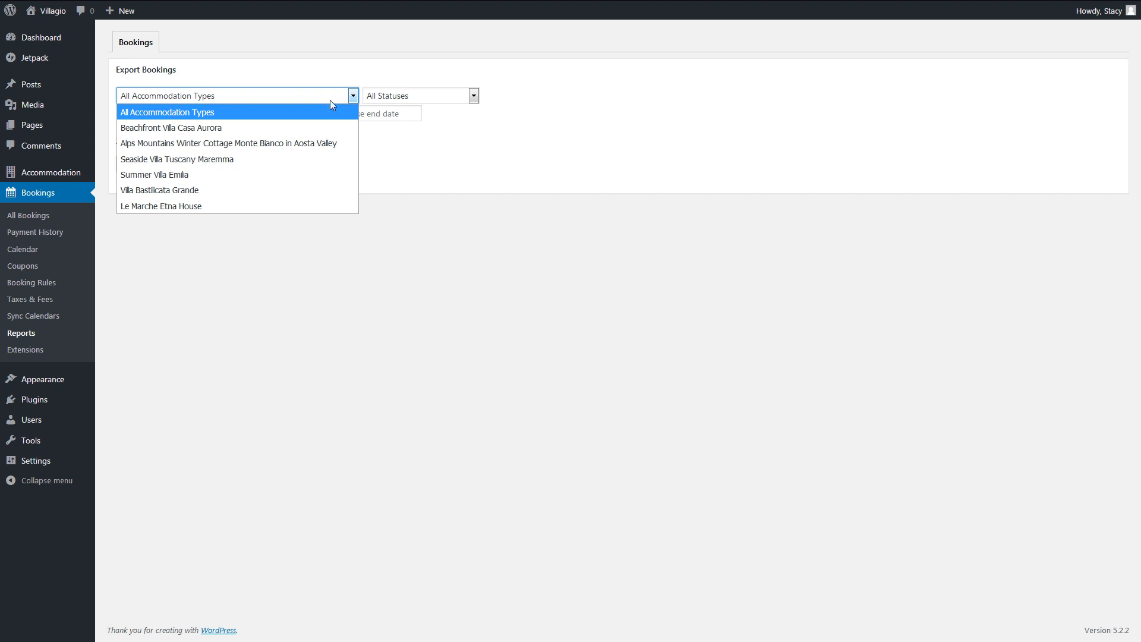
{"action": "left_click", "coordinate": [331, 174]}
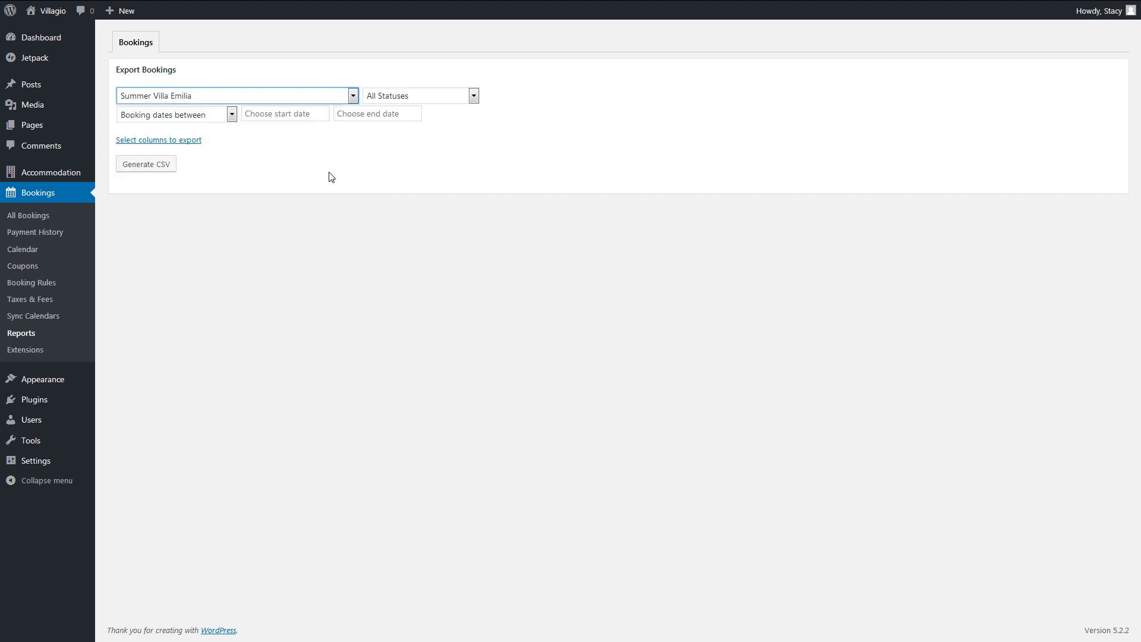
{"action": "left_click", "coordinate": [388, 95]}
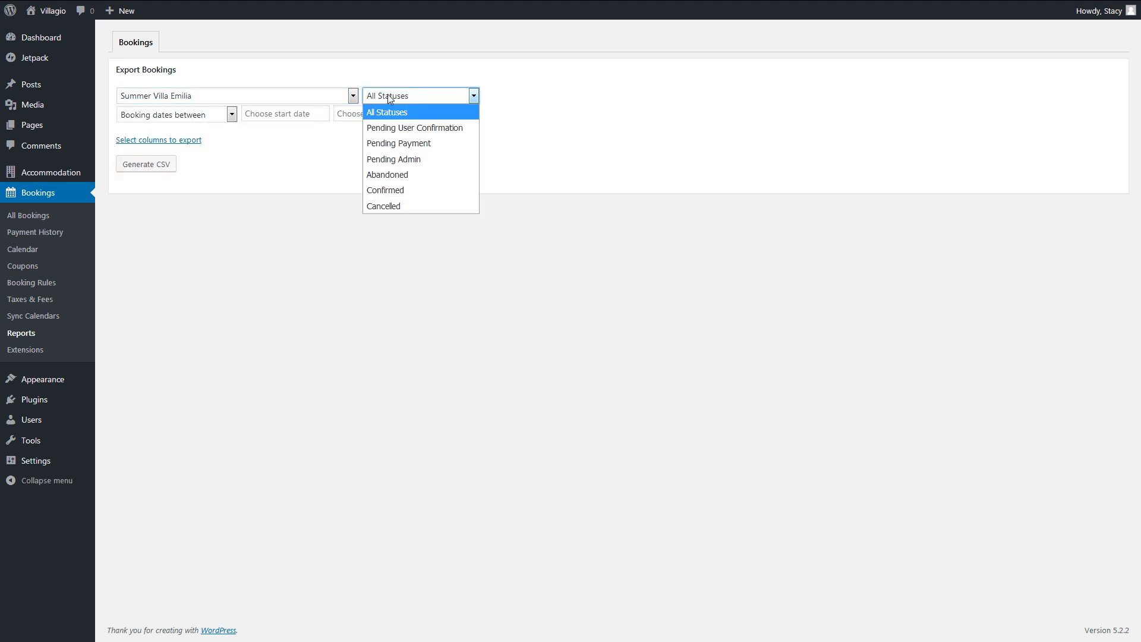
{"action": "left_click", "coordinate": [409, 190]}
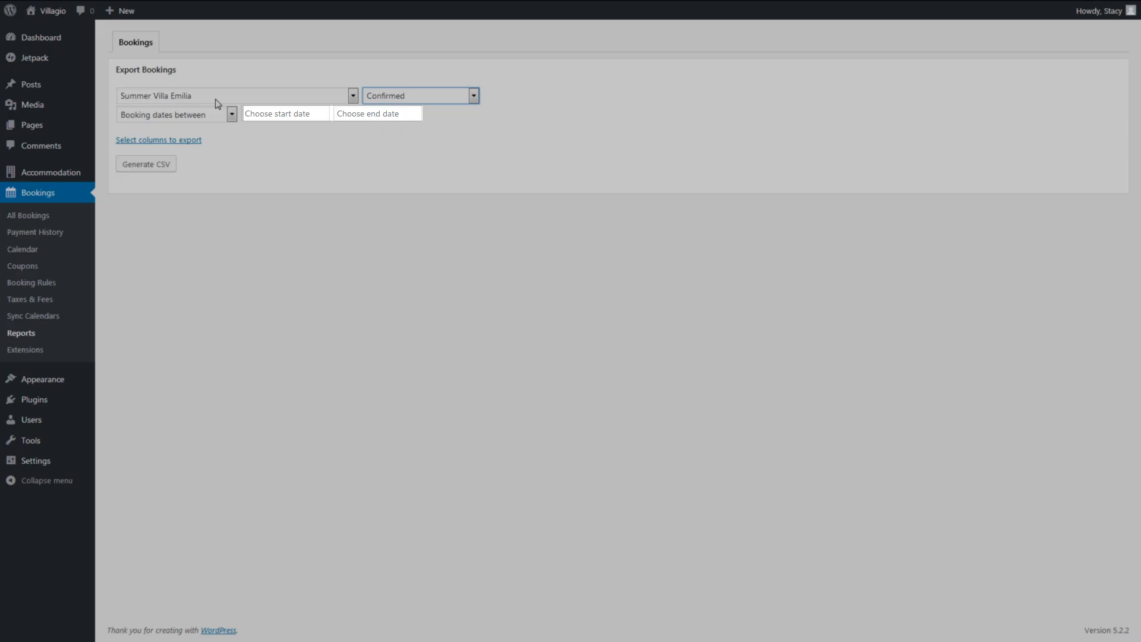
Step: Reset the export filters to All Accommodation Types and All Statuses
{"action": "left_click", "coordinate": [215, 99]}
{"action": "left_click", "coordinate": [219, 113]}
{"action": "left_click", "coordinate": [373, 102]}
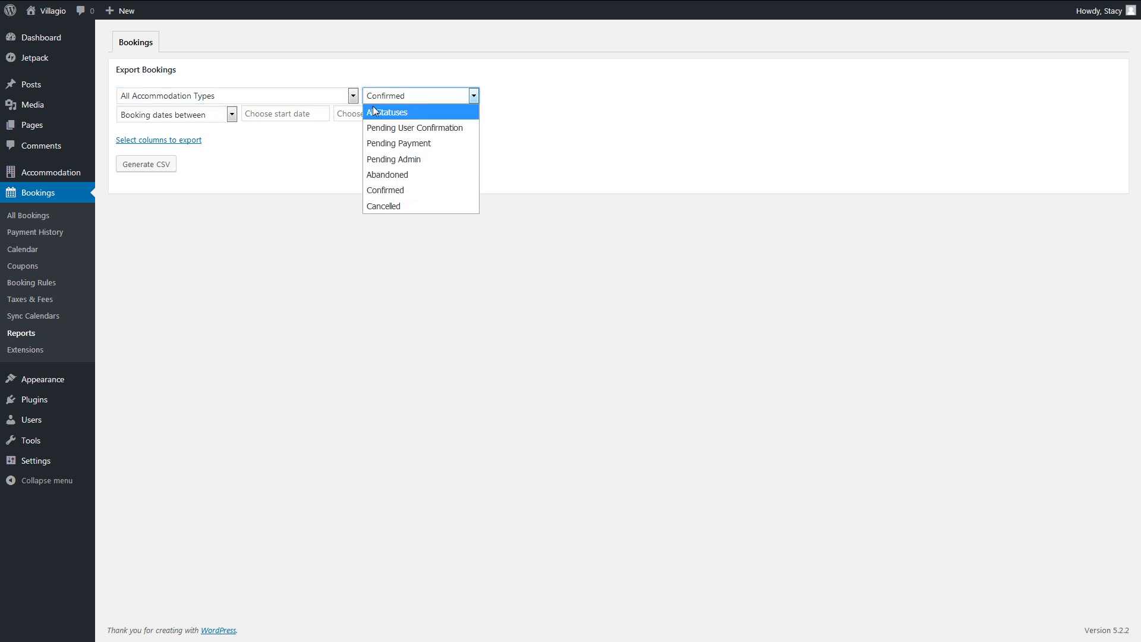
{"action": "left_click", "coordinate": [373, 108]}
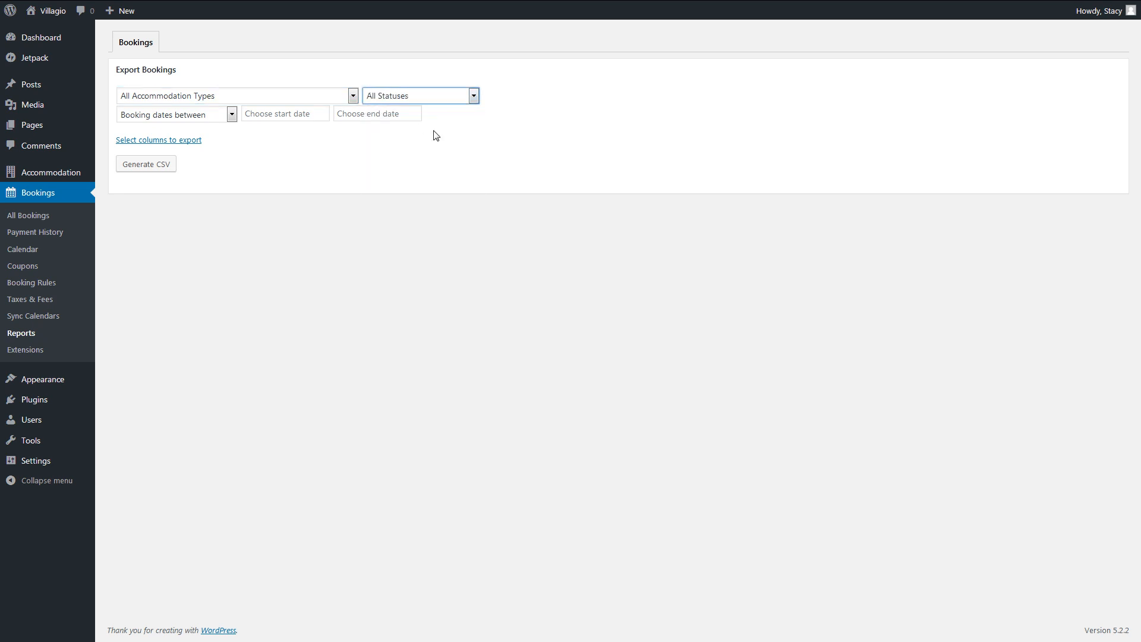
Step: Check the export's start and end date calendars without choosing dates, and review the list of all bookings
{"action": "left_click", "coordinate": [267, 114]}
{"action": "left_click", "coordinate": [351, 116]}
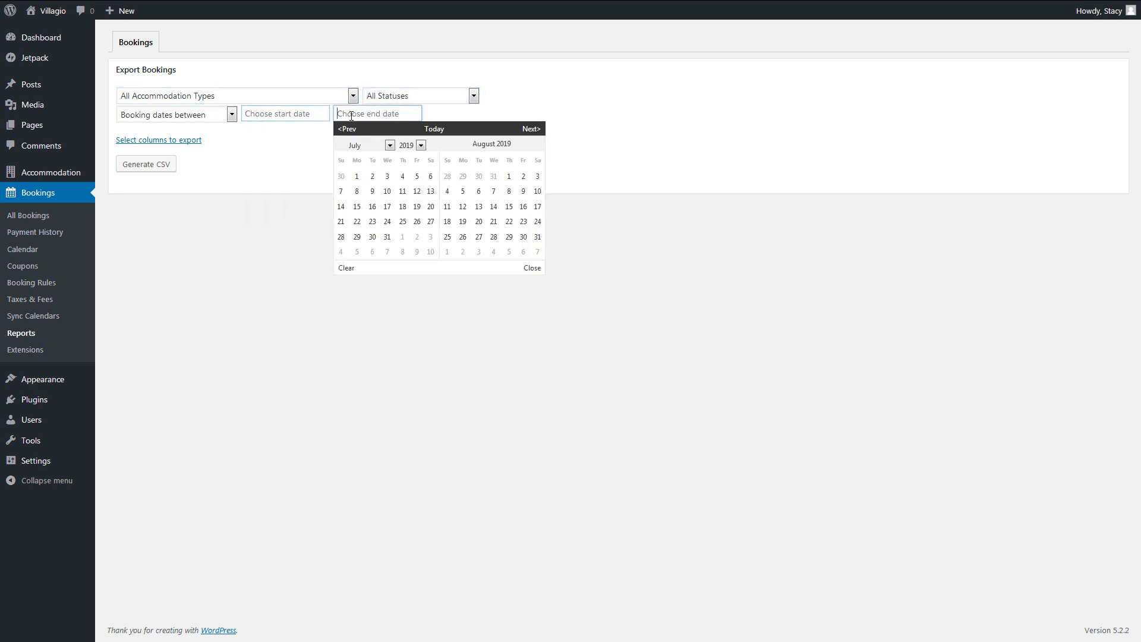
{"action": "left_click", "coordinate": [444, 114]}
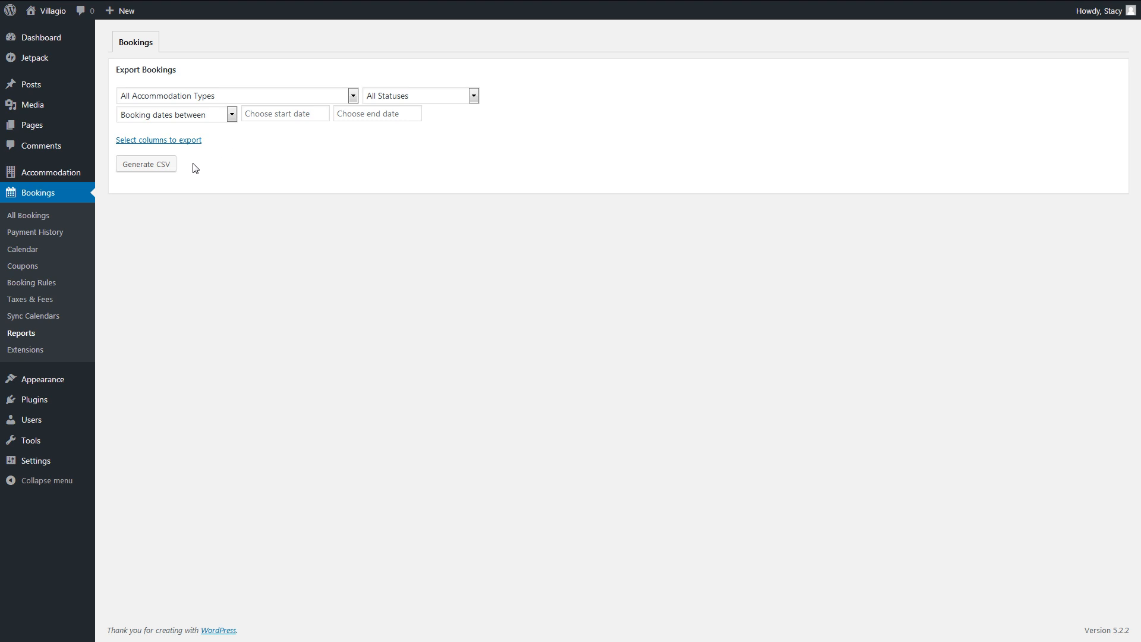
{"action": "left_click", "coordinate": [59, 219]}
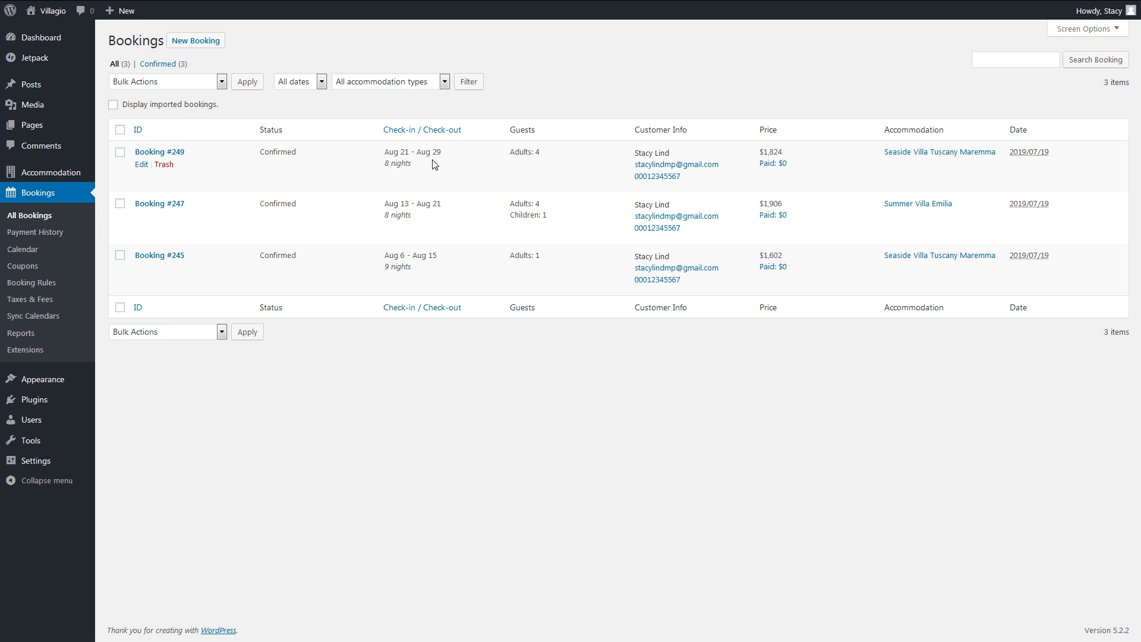
Step: Set the booking report's date filter to In-house between 21/07/2019 and 27/07/2019
{"action": "left_click", "coordinate": [68, 338]}
{"action": "left_click", "coordinate": [231, 119]}
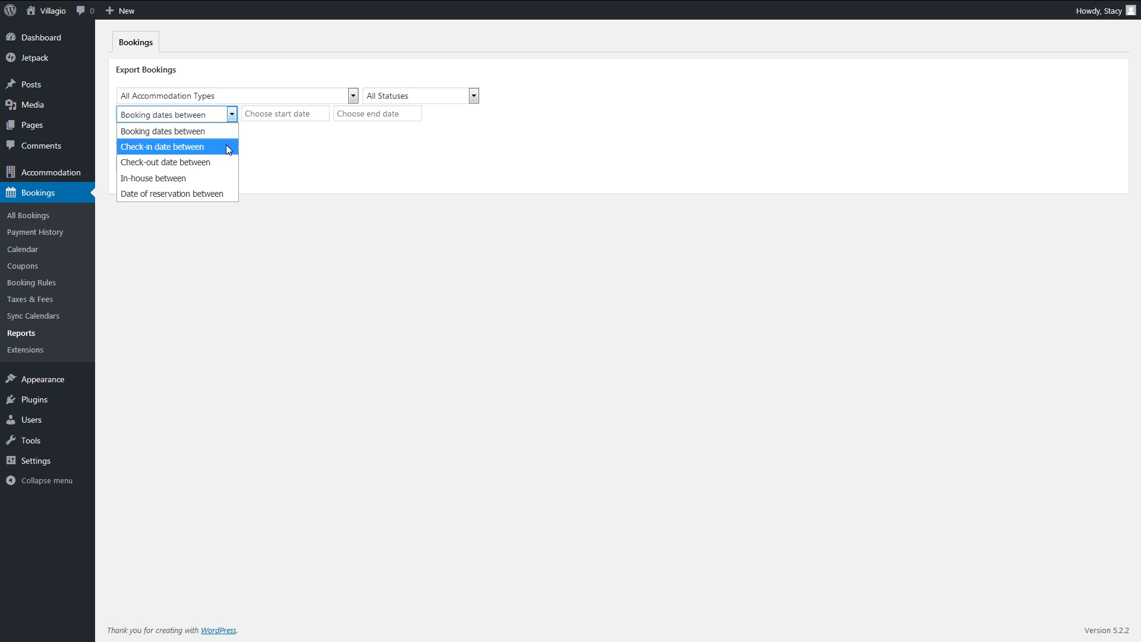
{"action": "left_click", "coordinate": [226, 178]}
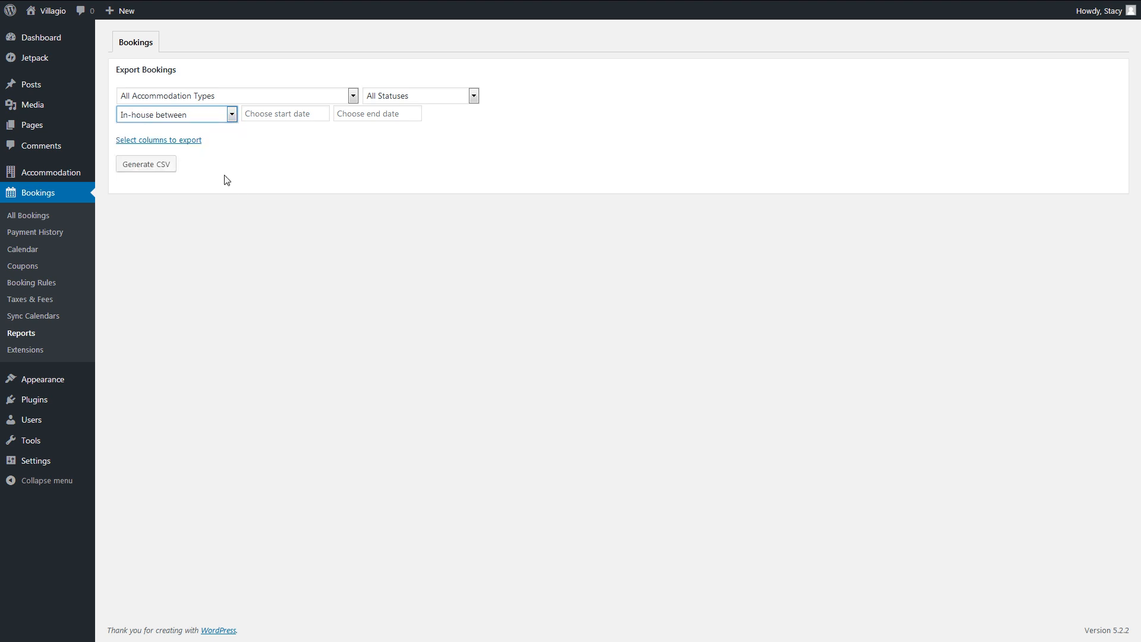
{"action": "left_click", "coordinate": [225, 176]}
{"action": "left_click", "coordinate": [256, 113]}
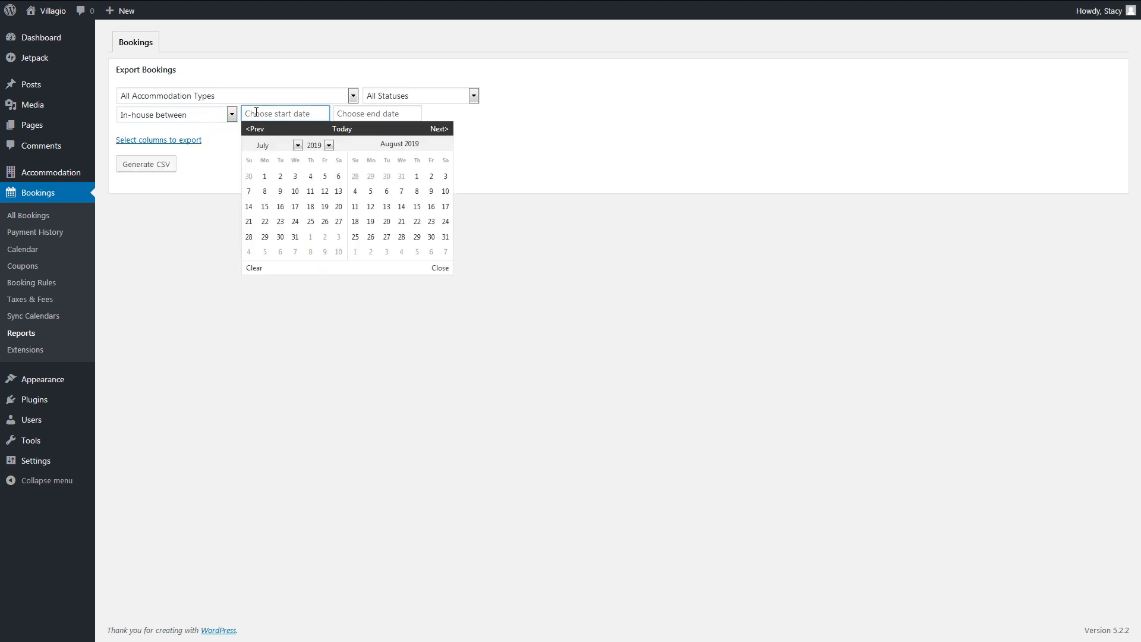
{"action": "left_click", "coordinate": [250, 223]}
{"action": "left_click", "coordinate": [338, 118]}
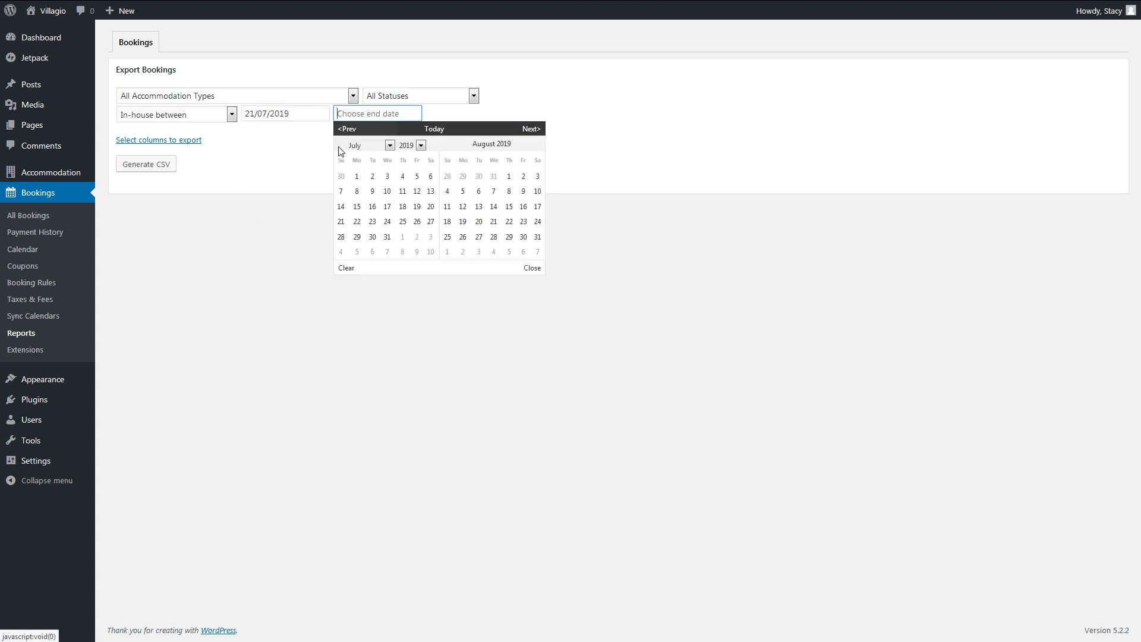
{"action": "left_click", "coordinate": [342, 222]}
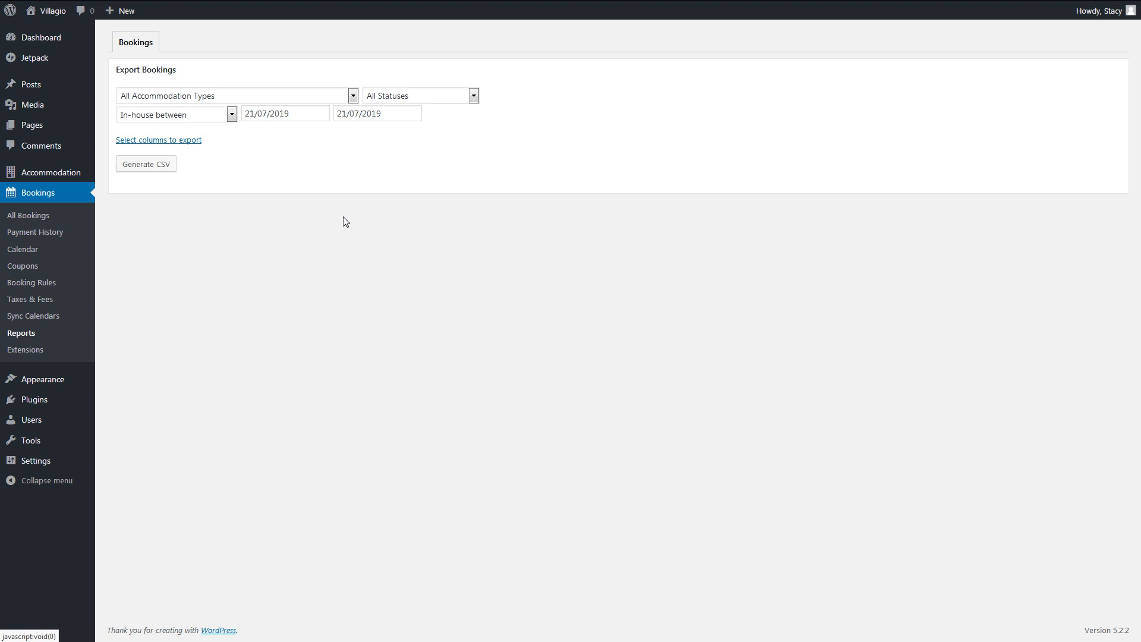
{"action": "left_click", "coordinate": [351, 113]}
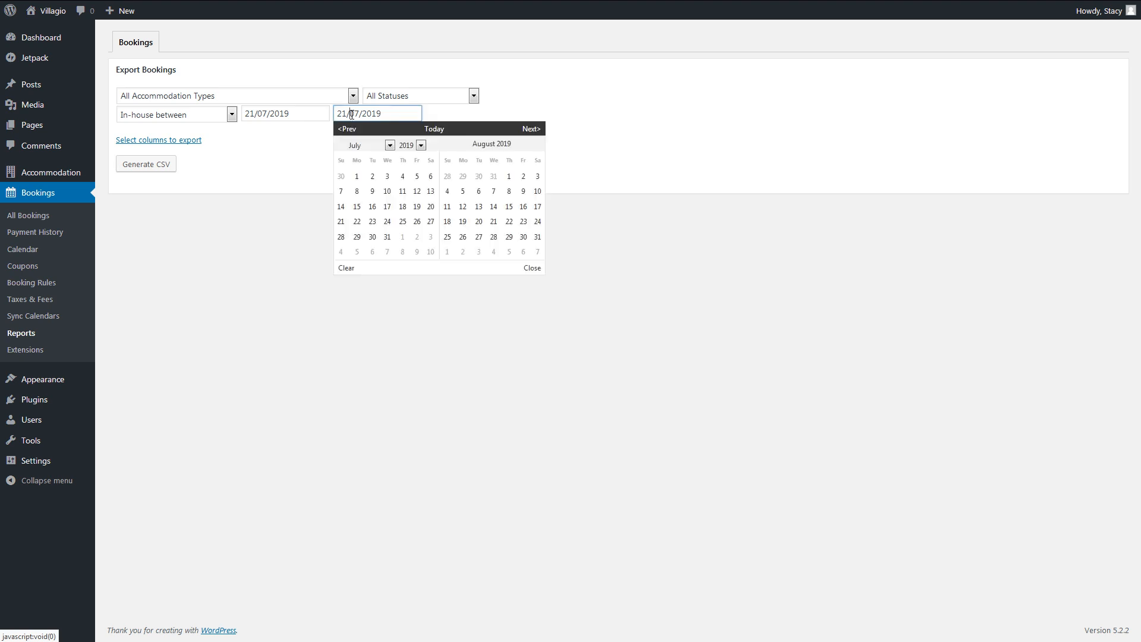
{"action": "left_click", "coordinate": [431, 223]}
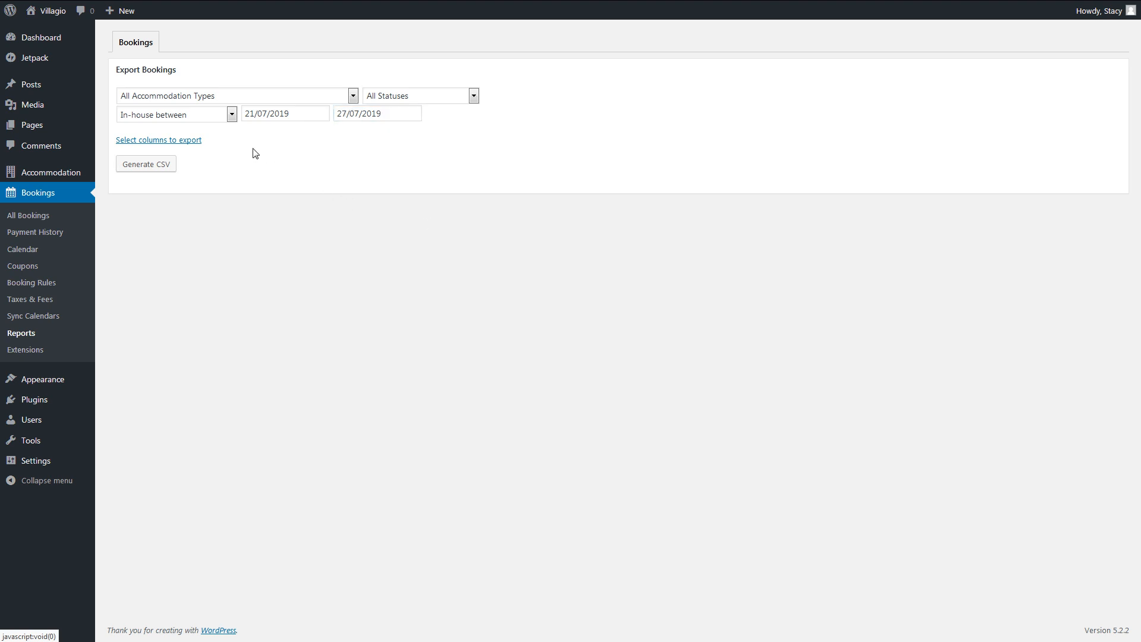
Step: Change the export's date filter to Date of reservation between, and go back to the list of all bookings
{"action": "left_click", "coordinate": [232, 115]}
{"action": "left_click", "coordinate": [221, 195]}
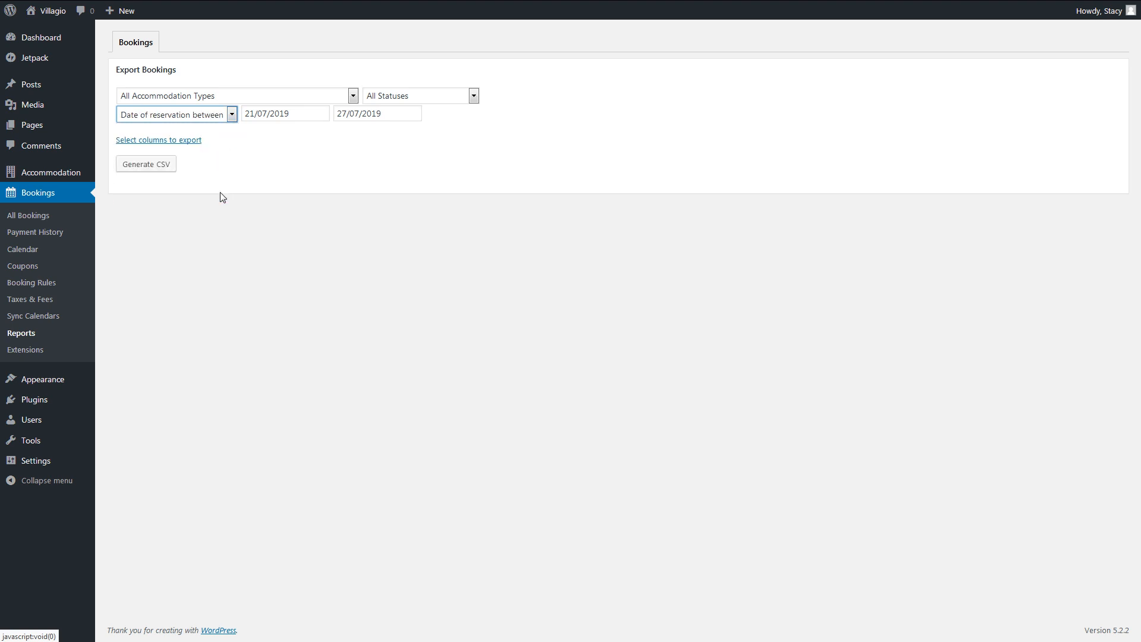
{"action": "left_click", "coordinate": [75, 212]}
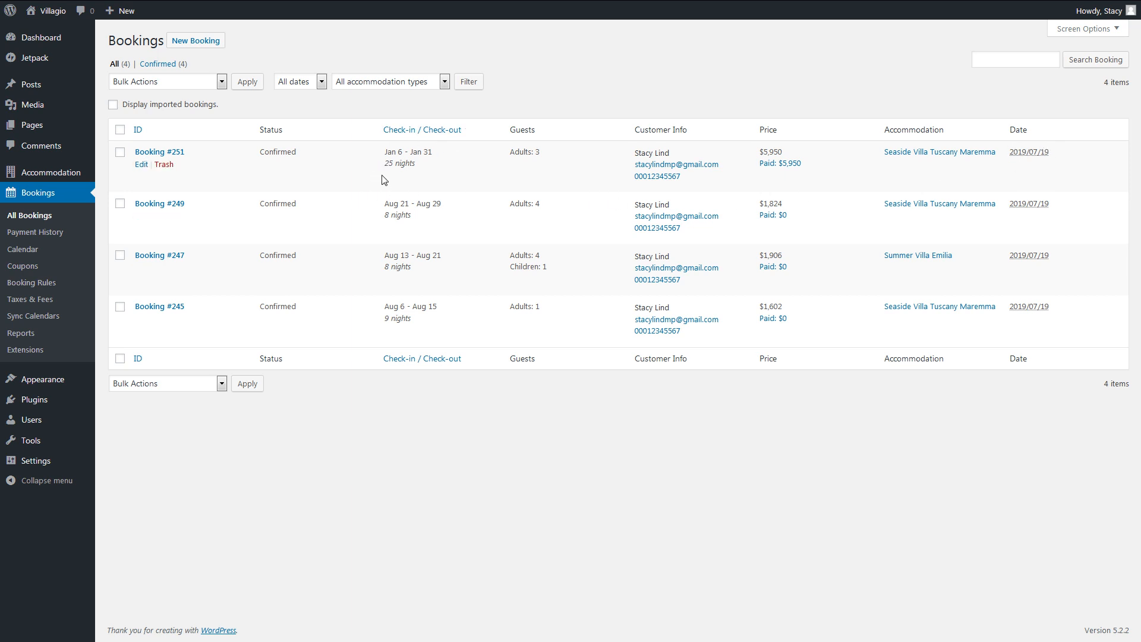
Step: Reopen the booking export report, display its selectable export columns, and unselect all of them
{"action": "left_click", "coordinate": [86, 337]}
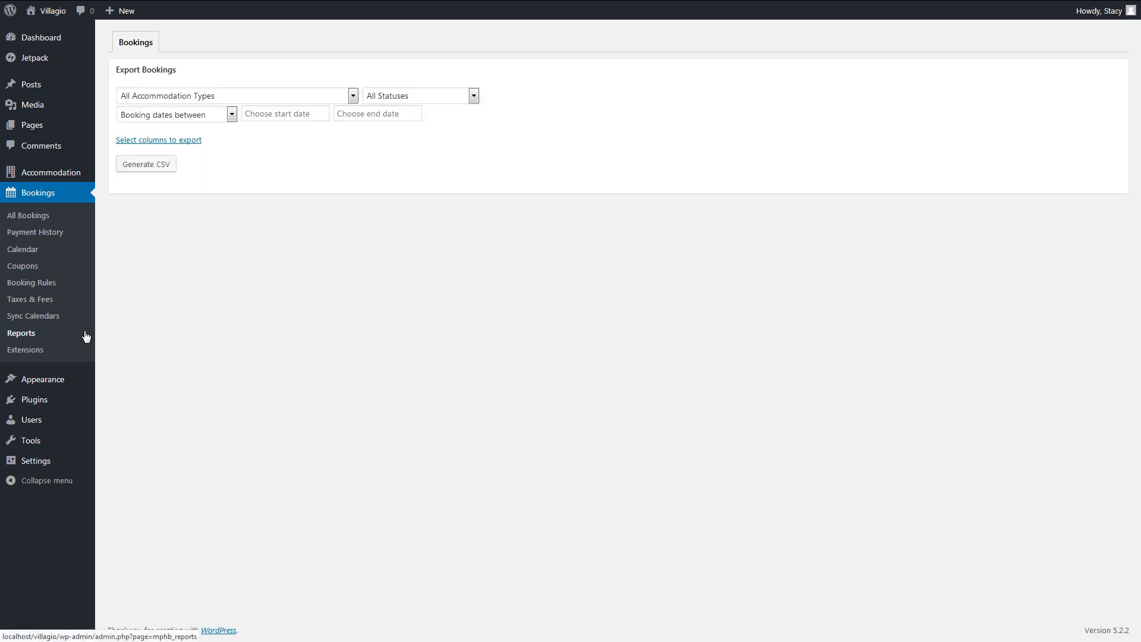
{"action": "left_click", "coordinate": [200, 147]}
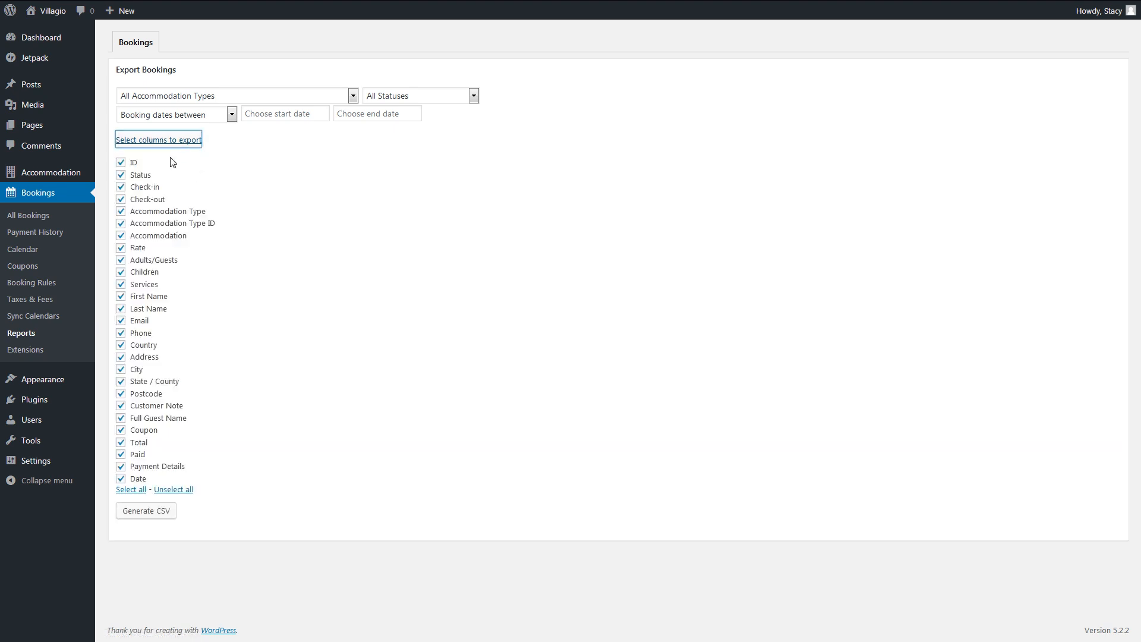
{"action": "left_click", "coordinate": [173, 489]}
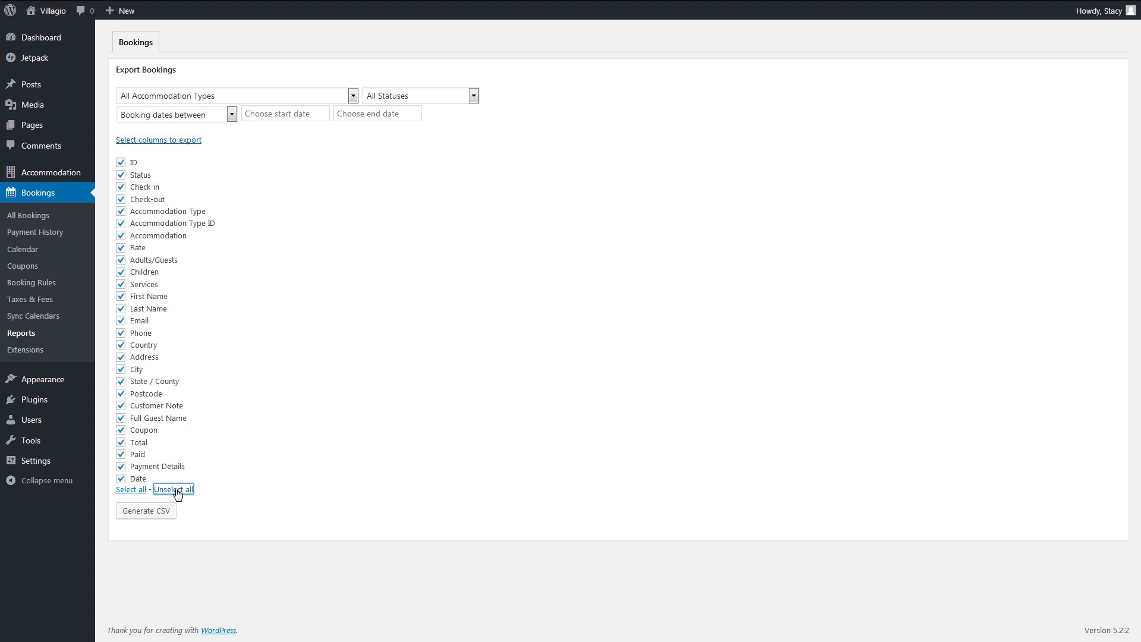
Step: Include the ID, Check-in, Check-out, Accommodation Type, Accommodation, Rate, Adults/Guests, Children, Services, First Name and Last Name columns in the export
{"action": "left_click", "coordinate": [123, 162]}
{"action": "left_click", "coordinate": [122, 188]}
{"action": "left_click", "coordinate": [124, 200]}
{"action": "left_click", "coordinate": [121, 212]}
{"action": "left_click", "coordinate": [121, 235]}
{"action": "left_click", "coordinate": [121, 248]}
{"action": "left_click", "coordinate": [121, 261]}
{"action": "left_click", "coordinate": [121, 272]}
{"action": "left_click", "coordinate": [122, 285]}
{"action": "left_click", "coordinate": [121, 297]}
{"action": "left_click", "coordinate": [121, 310]}
Step: Add the Total, Paid, Payment Details and Date columns to the export and generate the CSV file
{"action": "left_click", "coordinate": [121, 443]}
{"action": "left_click", "coordinate": [121, 455]}
{"action": "left_click", "coordinate": [121, 467]}
{"action": "left_click", "coordinate": [120, 479]}
{"action": "left_click", "coordinate": [155, 514]}
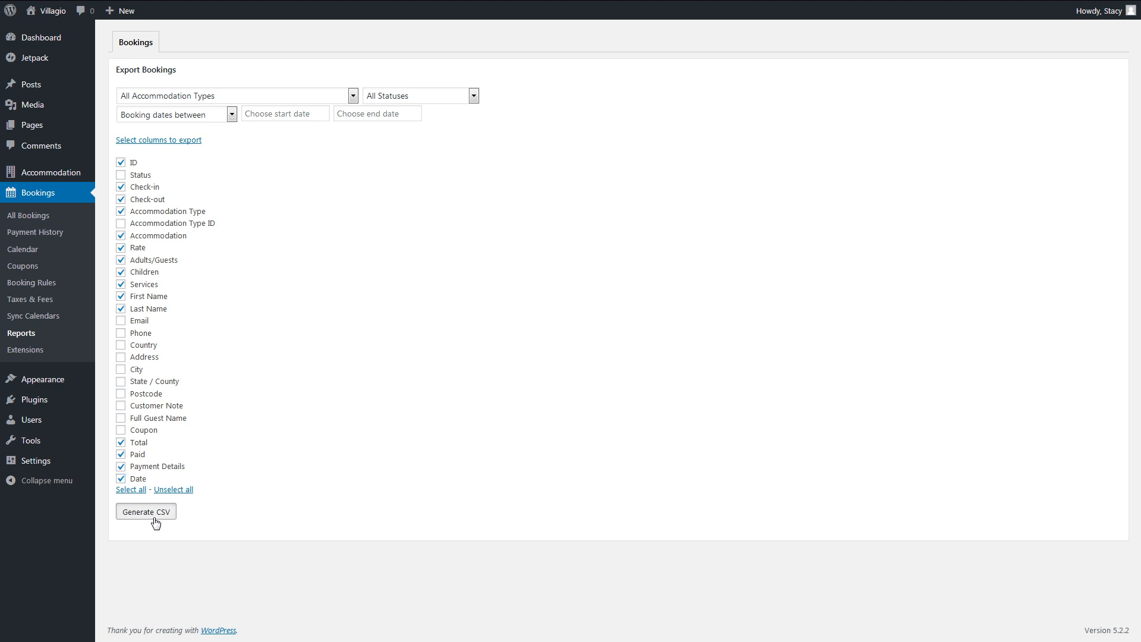